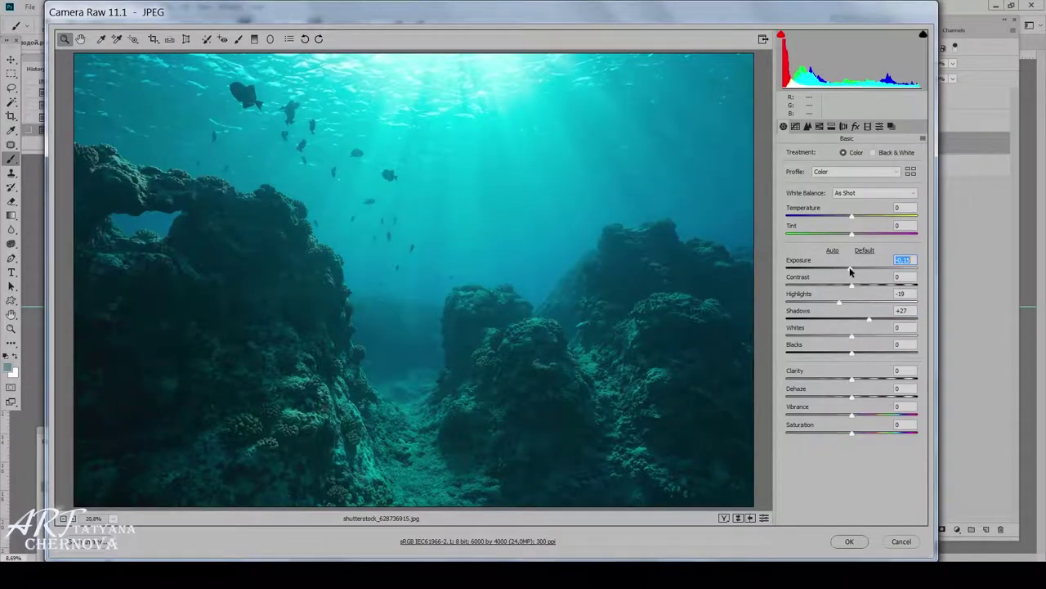
- Accept the Camera Raw tone correction of Highlights −19 and Shadows +27 on the reef photo
left_click(848, 540)
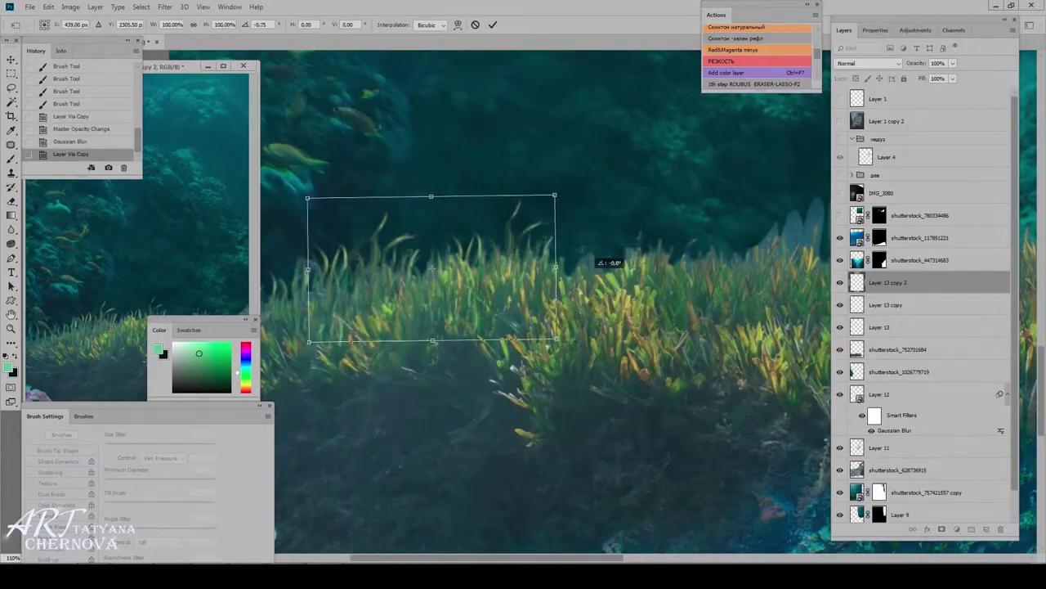
- Tilt the copied grass patch clockwise, then stretch the copied red skirt piece downward
left_click_drag(601, 262, 606, 303)
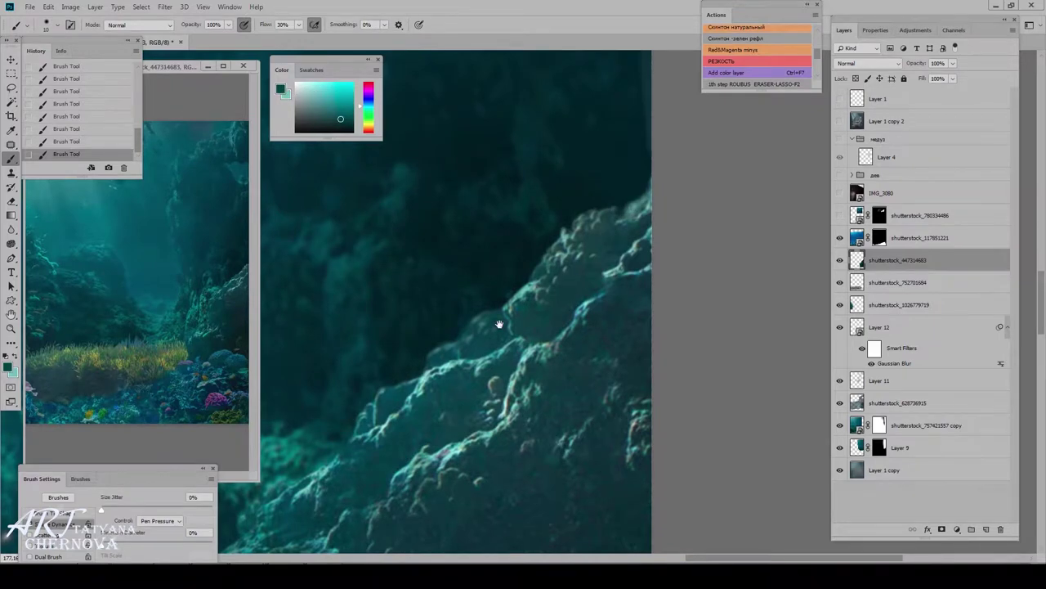
left_click_drag(498, 325, 556, 256)
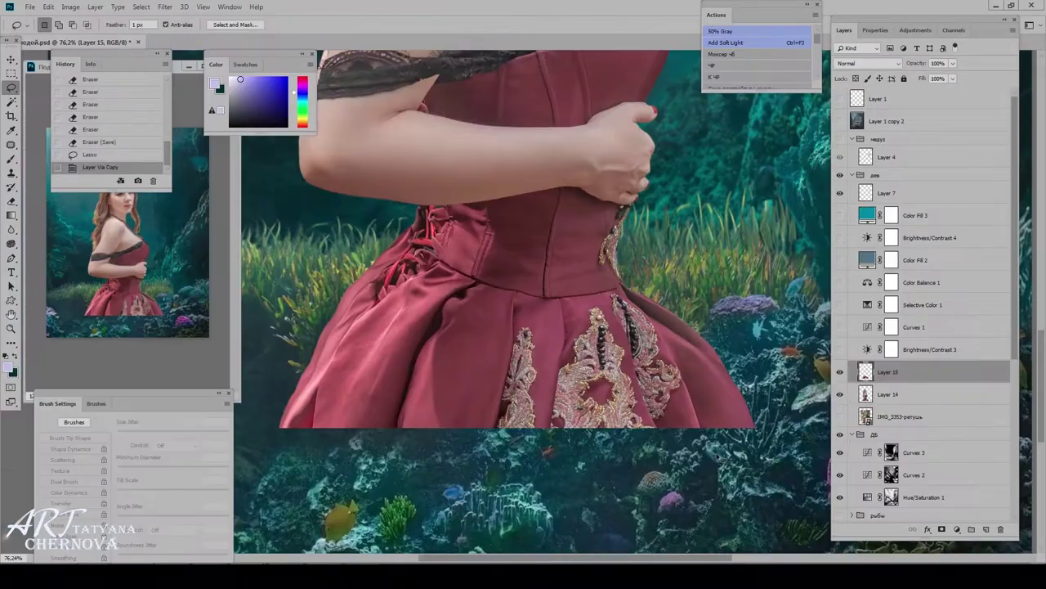
key("ctrl+t")
left_click_drag(518, 428, 517, 475)
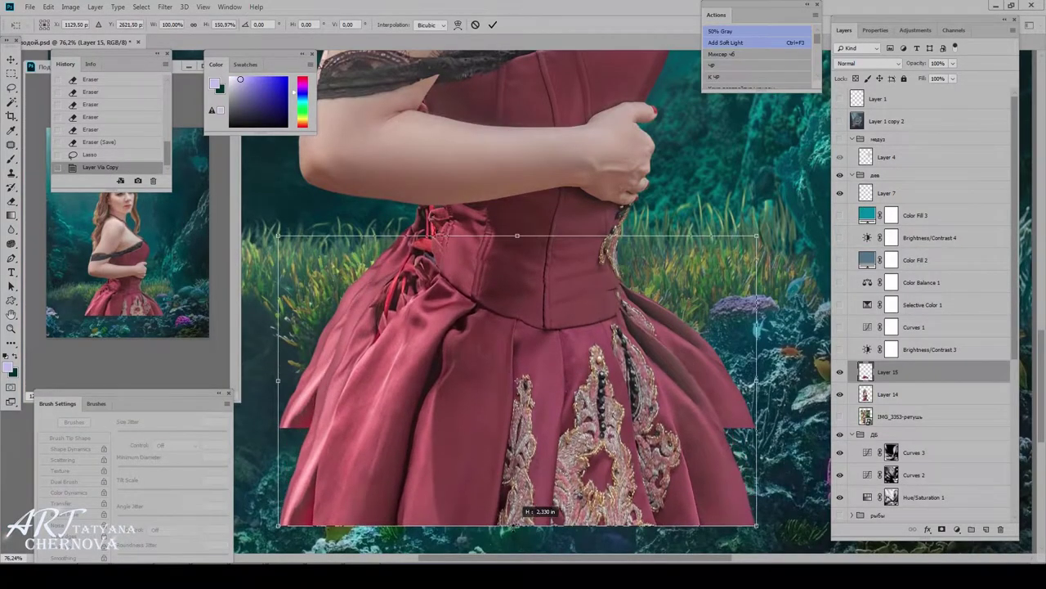
- Warp the skirt's left edge outward, then paint out the dark dress crease in Liquify
key("ctrl+minus")
mouse_move(316, 318)
left_mouse_down()
mouse_move(325, 245)
mouse_move(303, 270)
left_mouse_up()
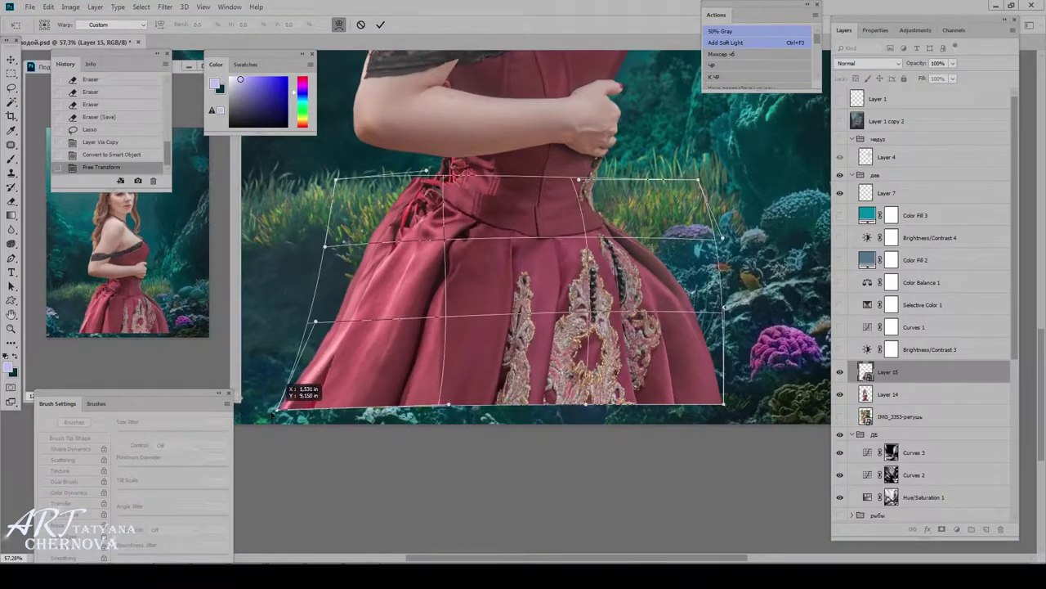
key("Return")
key("shift+ctrl+x")
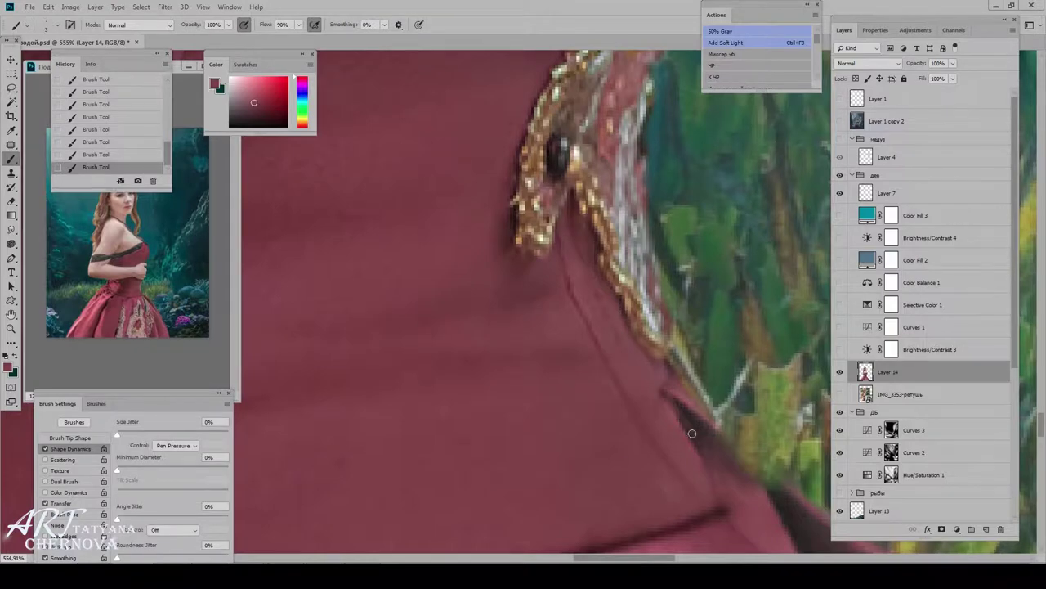
left_click_drag(692, 437, 716, 456)
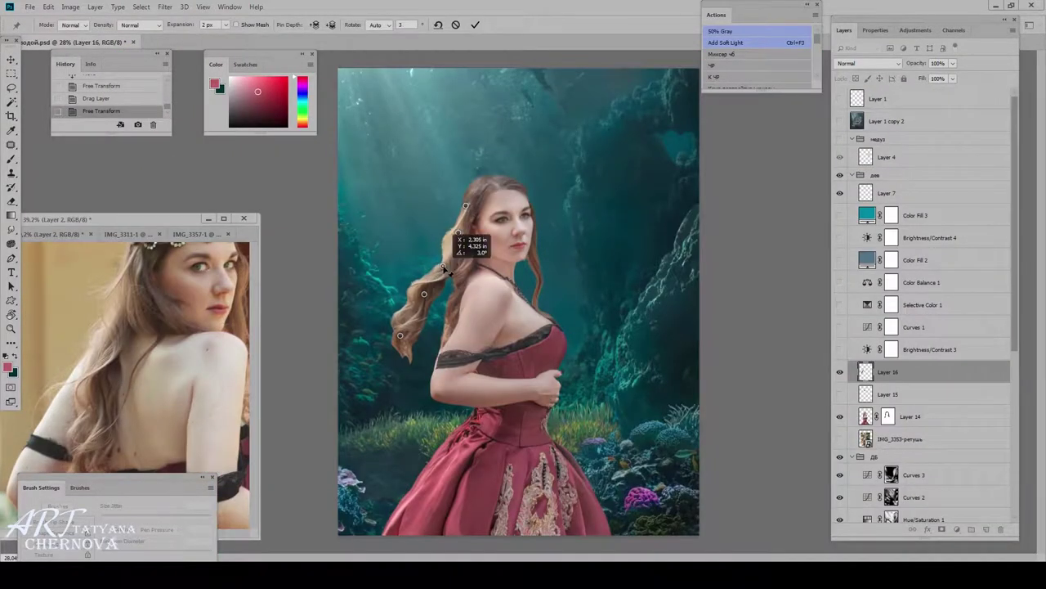
- Puppet-warp the hair, swinging its lower curl outward, and begin freely warping the hair layer
left_click(443, 262)
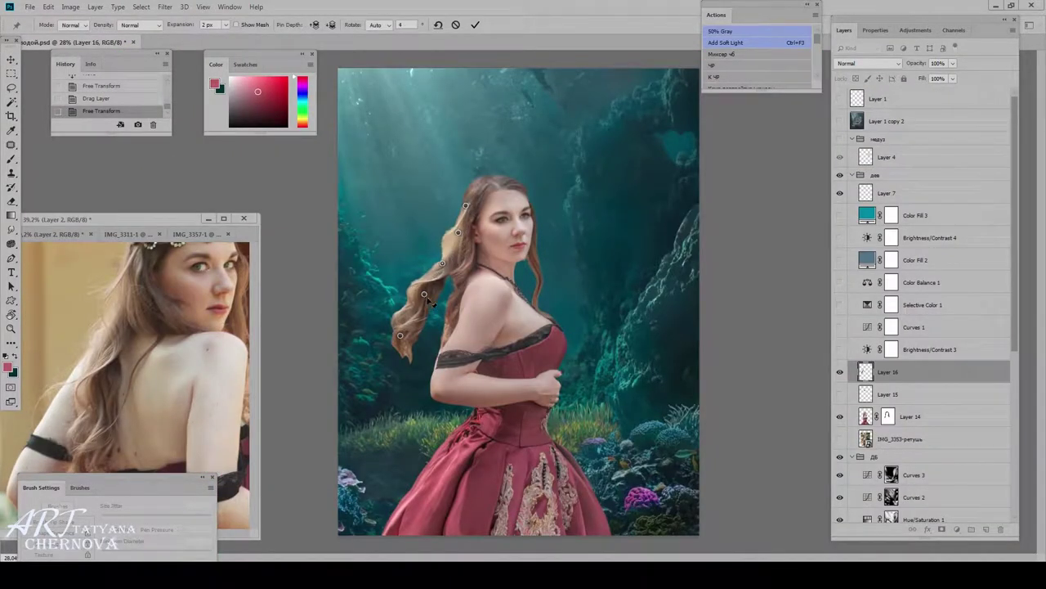
left_click_drag(400, 335, 399, 343)
key("Return")
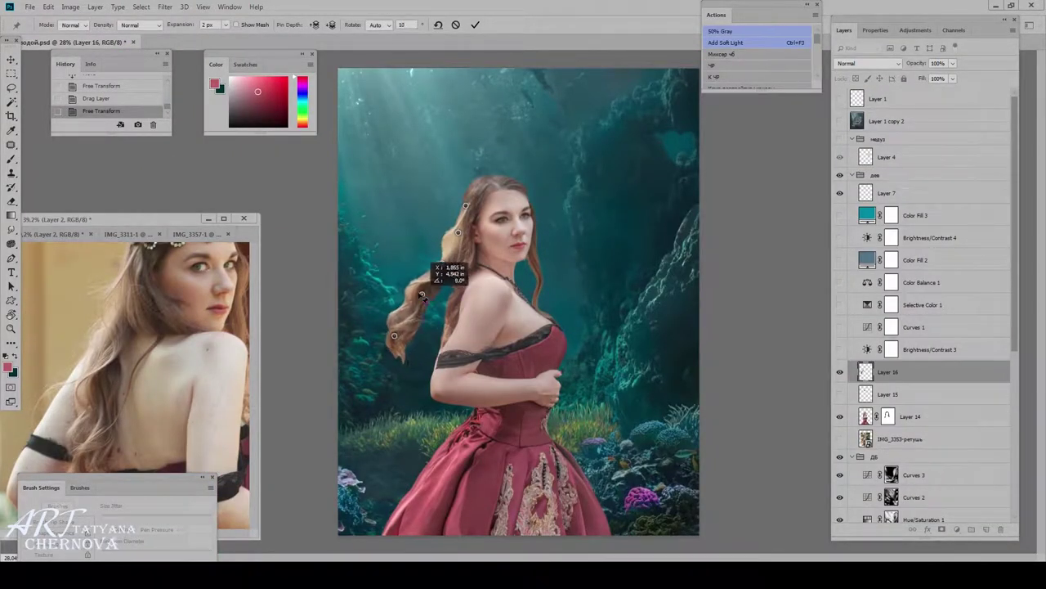
key("ctrl+t")
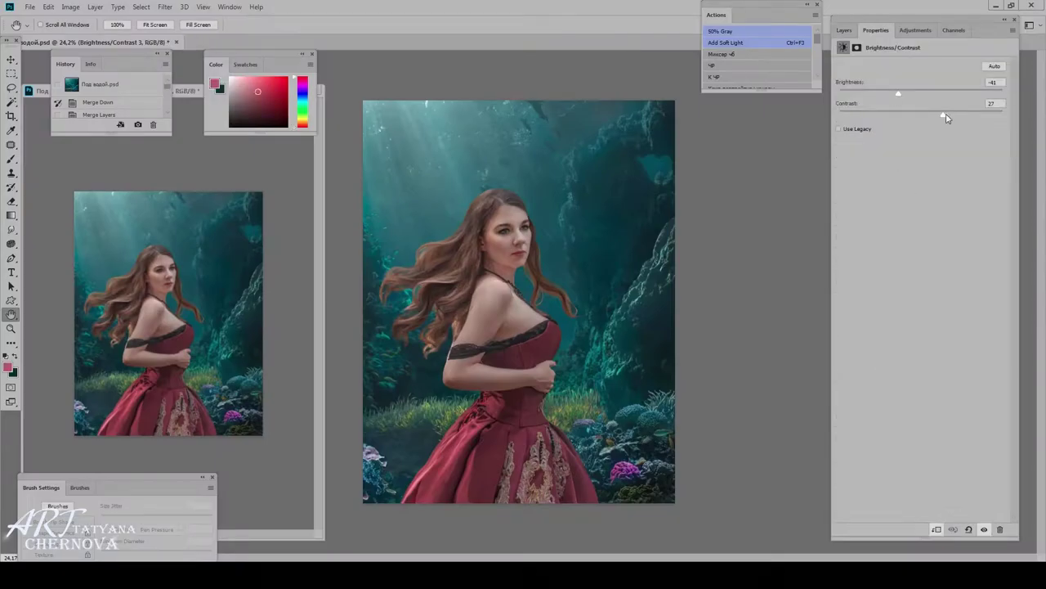
- Lower the contrast to −7 and pick forehead skin and light cyan-grey shading colours
left_click_drag(946, 118, 908, 122)
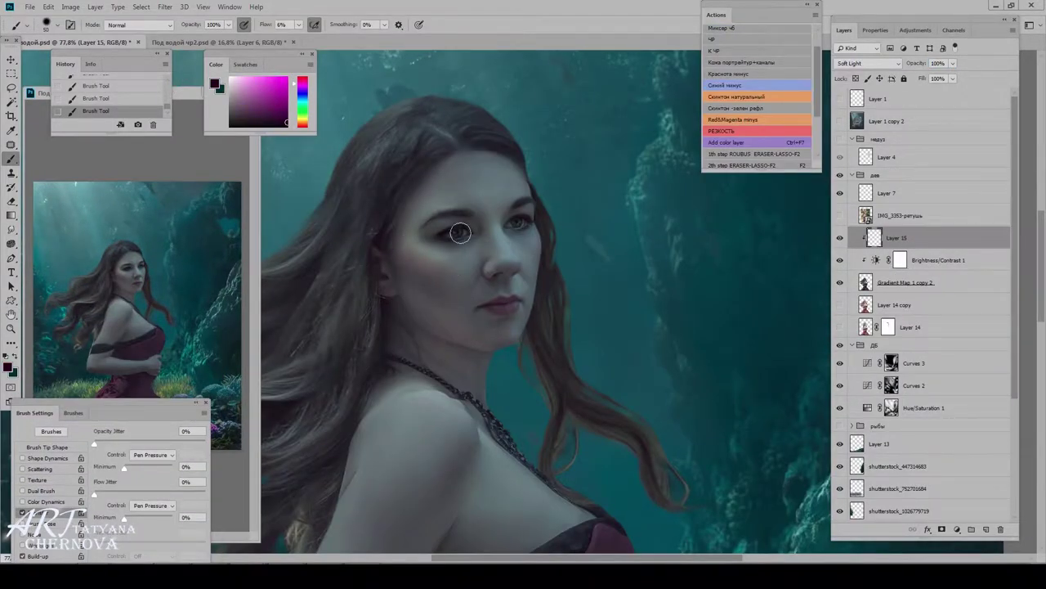
left_click(480, 180, "alt")
scroll(482, 198, "down", 4)
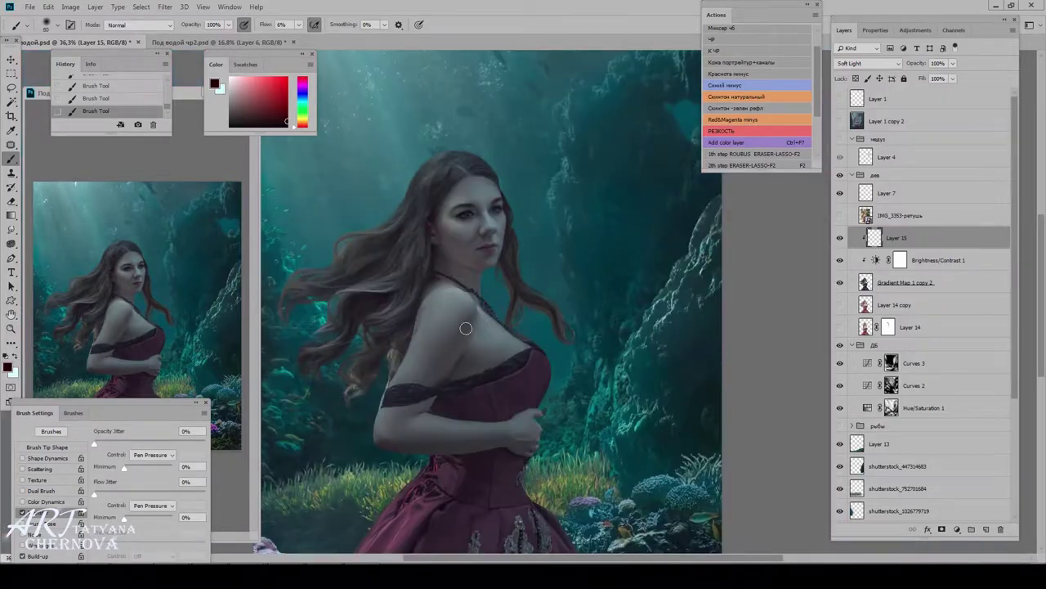
left_click(447, 421, "alt")
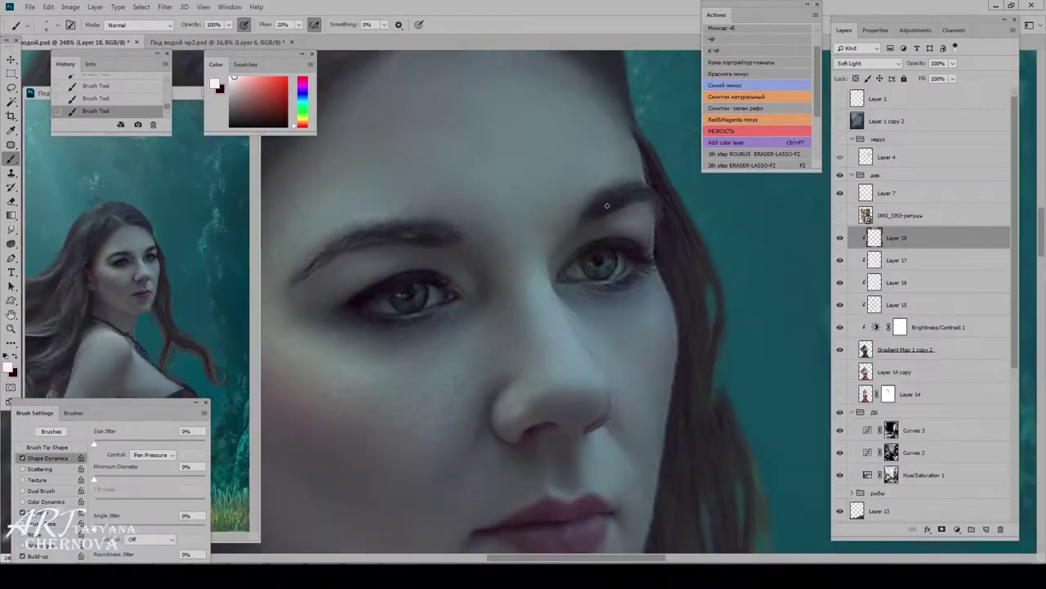
scroll(372, 292, "up", 3)
key("x")
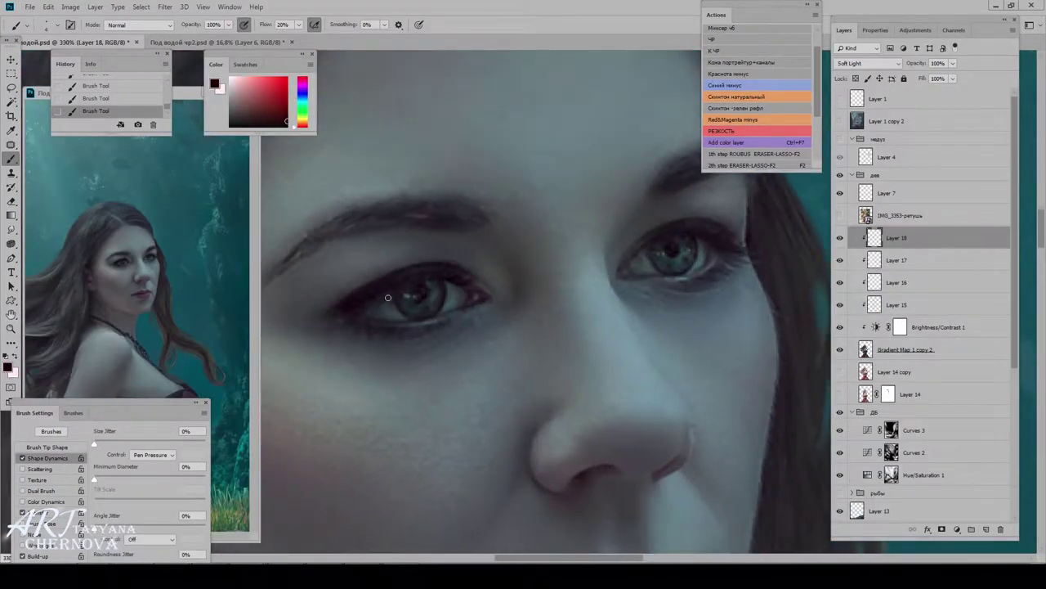
- Adjust the brush size and softness, alternating dark and light painting colours
right_click(353, 266)
key("Escape")
scroll(330, 312, "right", 3)
key("x")
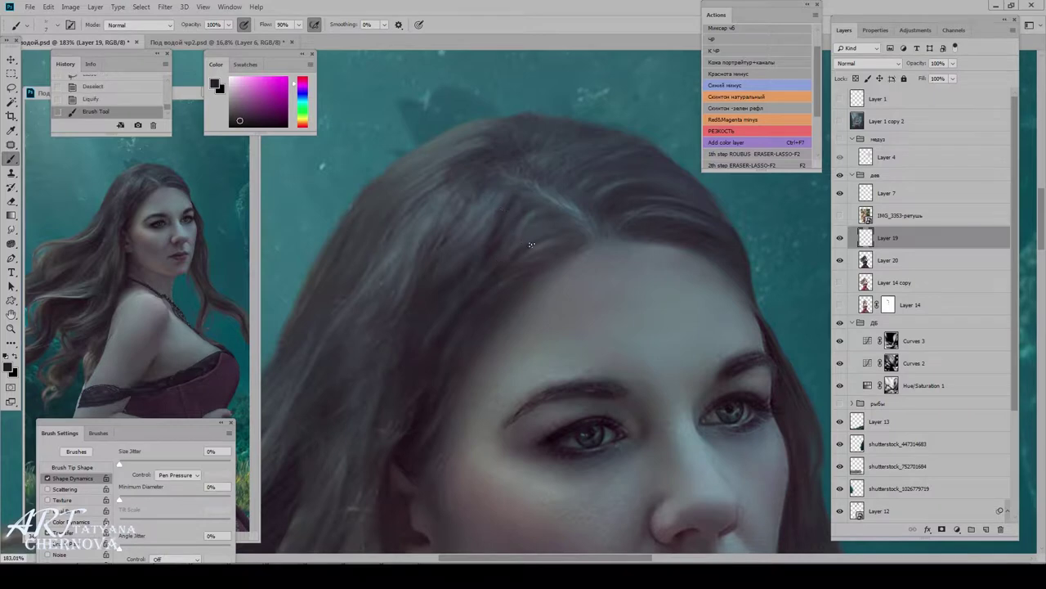
scroll(520, 314, "up", 3)
scroll(433, 426, "down", 5)
scroll(490, 245, "left", 5)
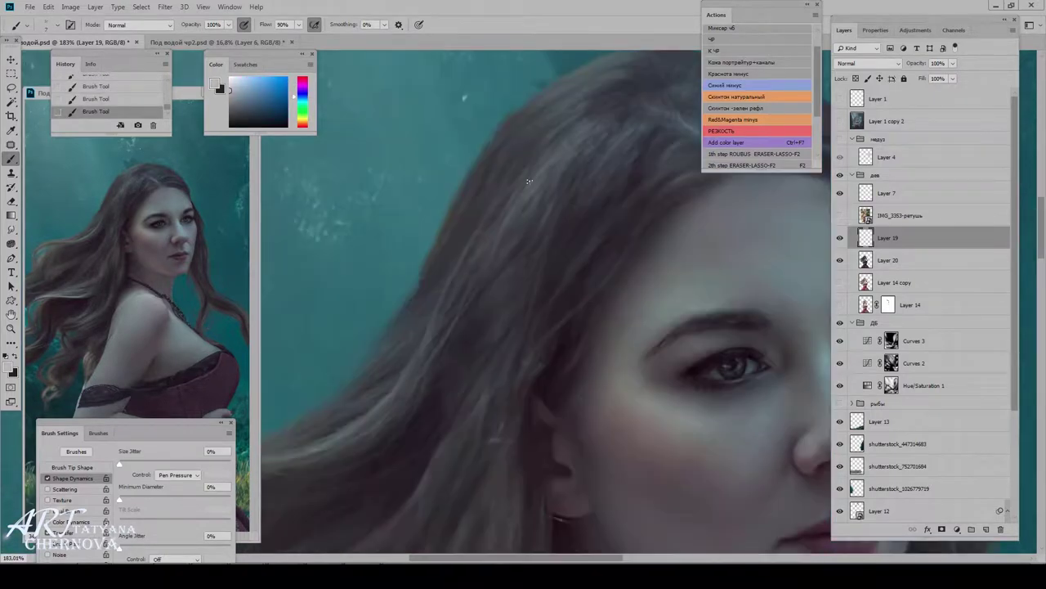
scroll(528, 221, "right", 3)
- Pick dark magenta-grey and bluish grey colours and add a new empty painting layer
left_click(460, 228, "alt")
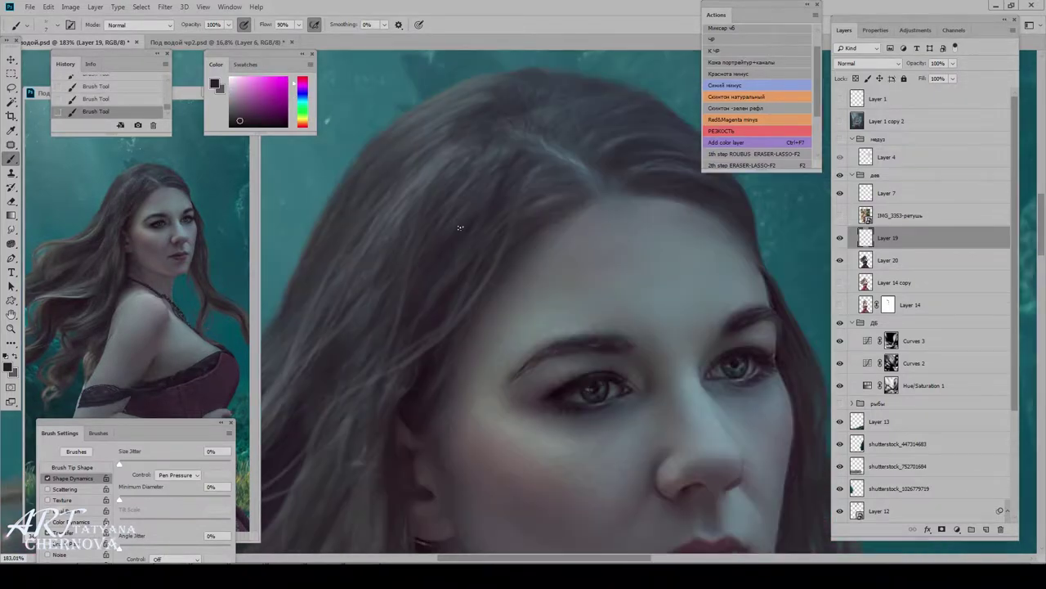
scroll(540, 200, "up", 2)
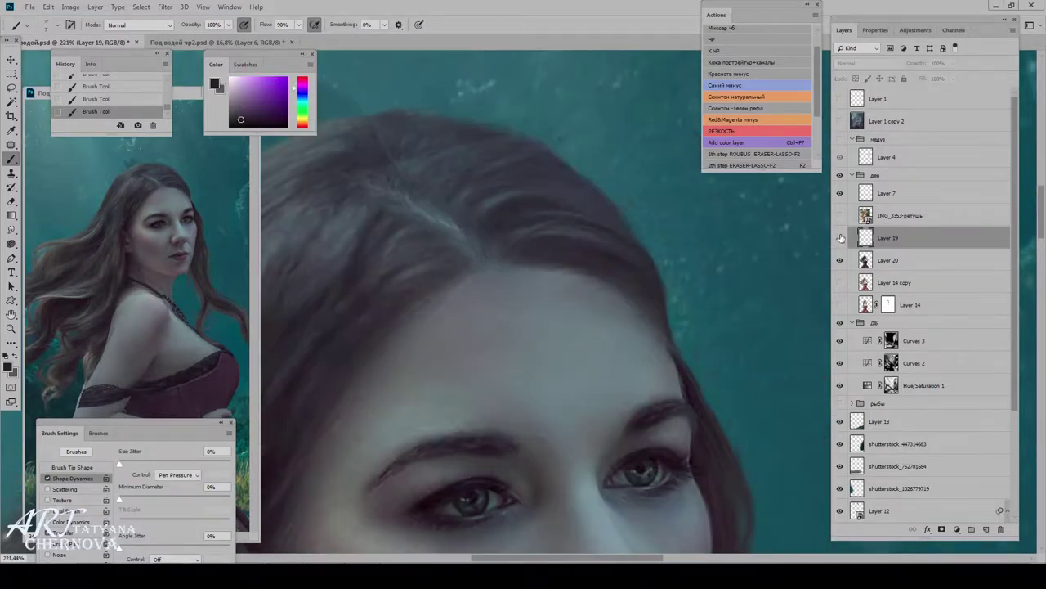
left_click(634, 321, "alt")
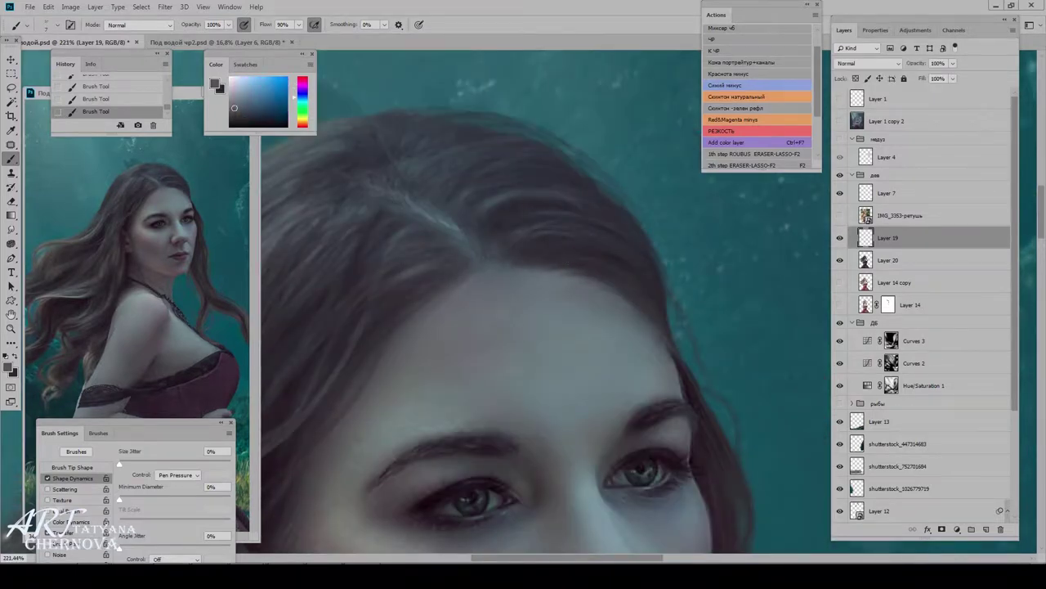
scroll(395, 280, "down", 10)
key("ctrl+shift+alt+n")
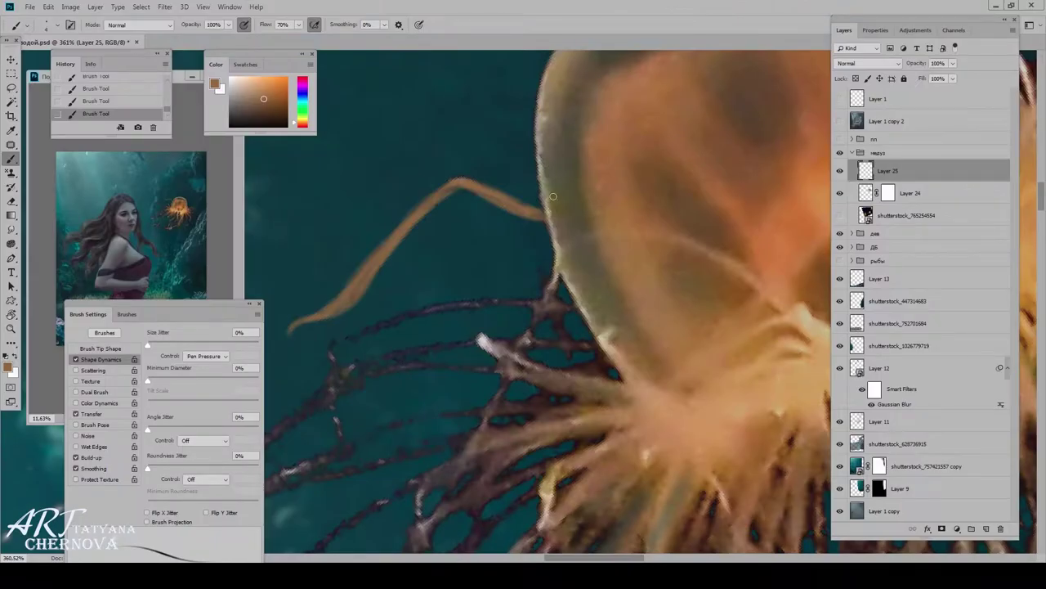
- Sample pale and darker brown jellyfish tones to paint the trailing tentacle
left_click(549, 218, "alt")
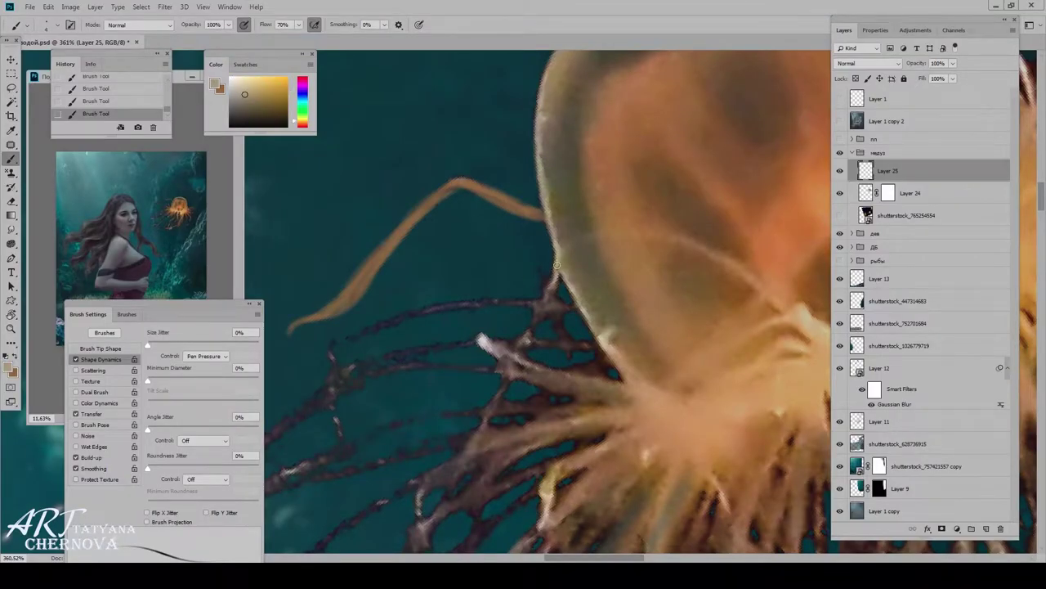
left_click_drag(542, 161, 505, 296)
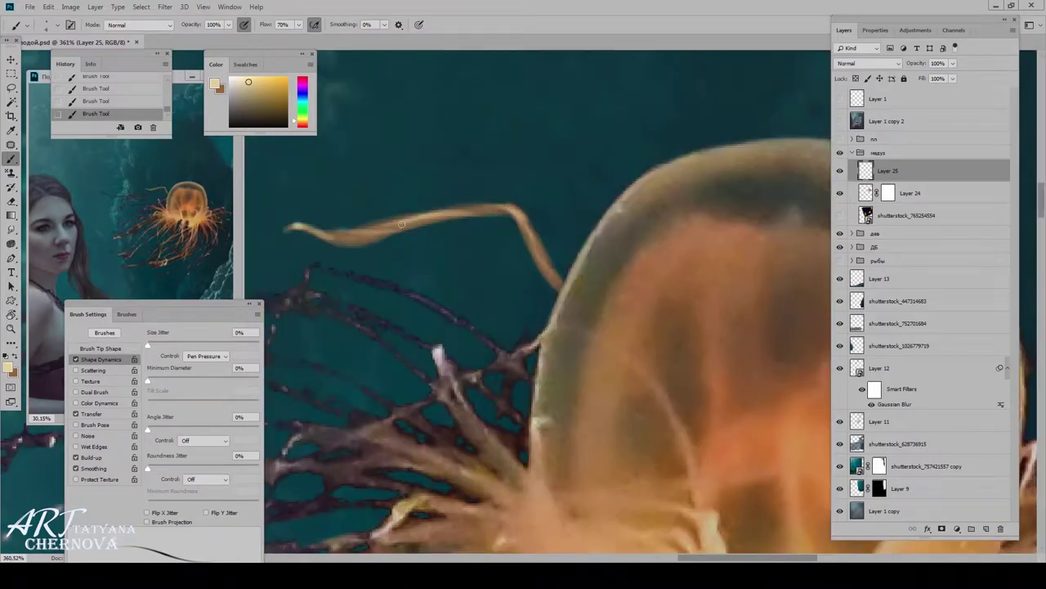
left_click(384, 237, "alt")
mouse_move(485, 205)
left_mouse_down()
mouse_move(389, 160)
mouse_move(429, 185)
mouse_move(527, 323)
left_mouse_up()
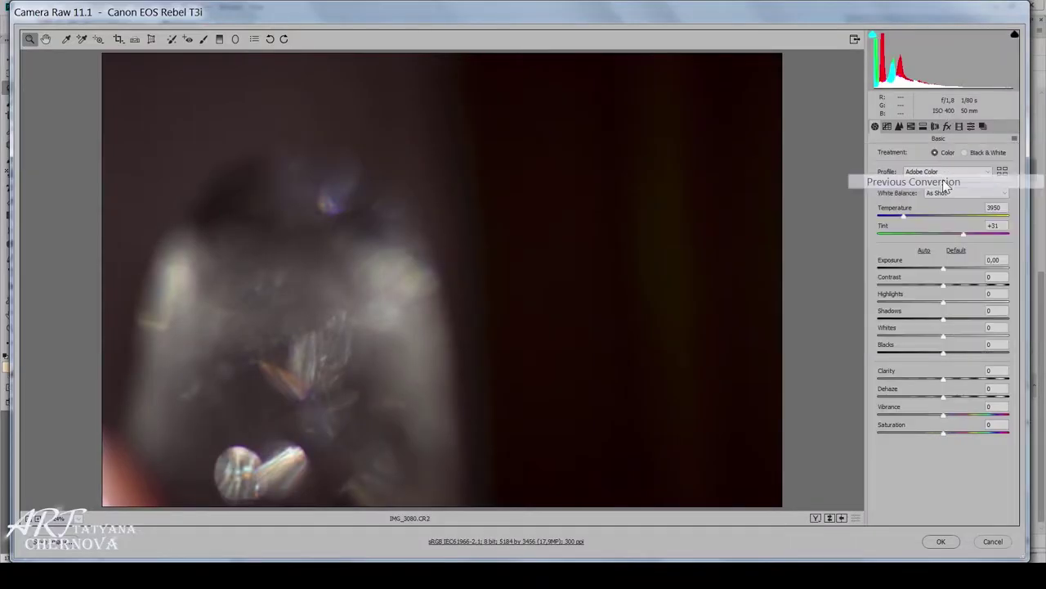
- Open the raw conversion settings options, select the IMG_3097 texture layer, and confirm the colour balance
left_click(1015, 138)
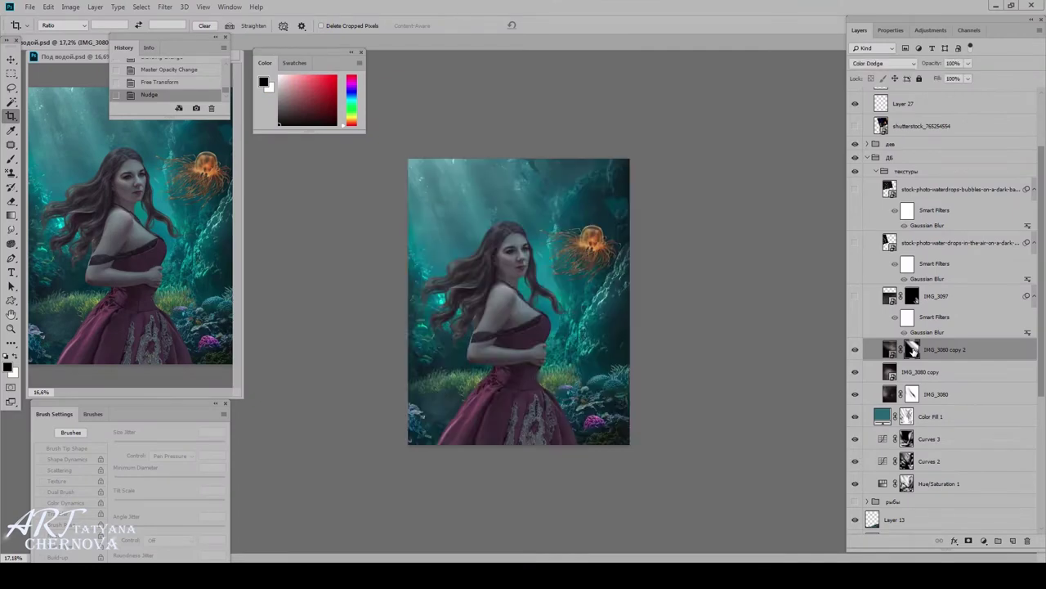
left_click(913, 300)
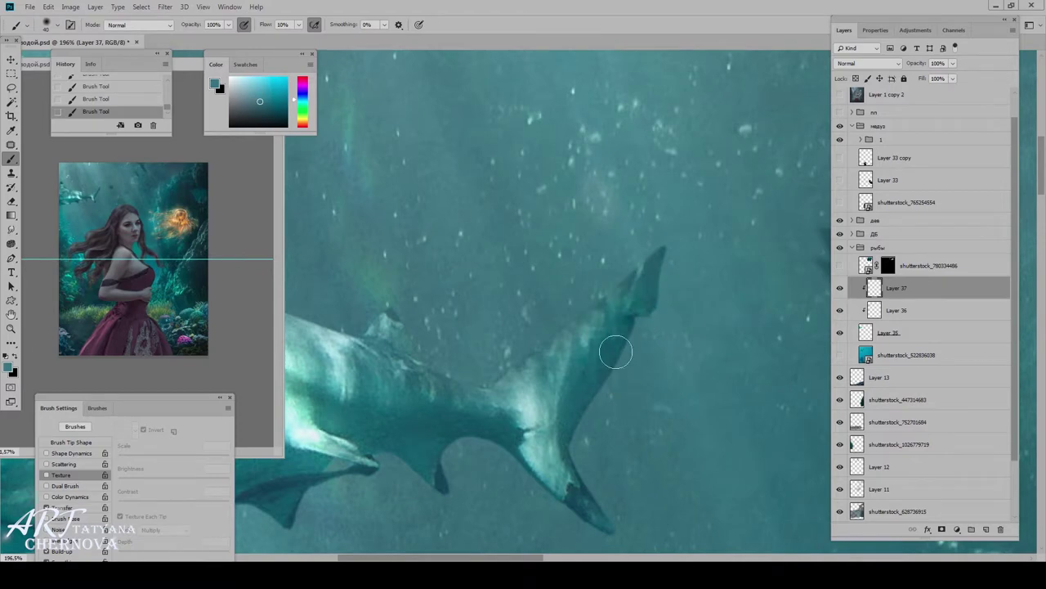
scroll(570, 382, "down", 3)
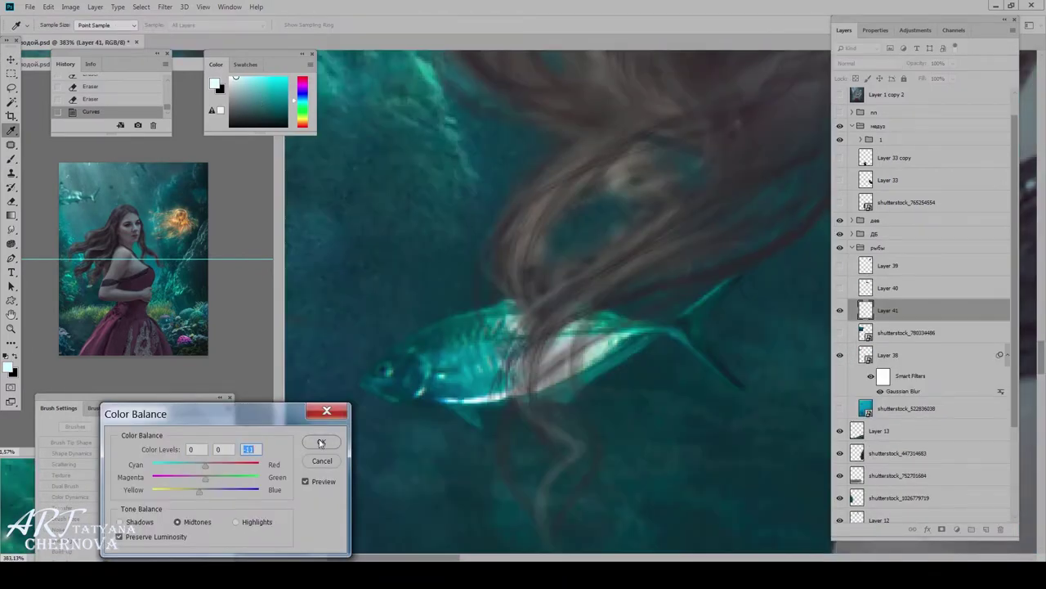
left_click(321, 442)
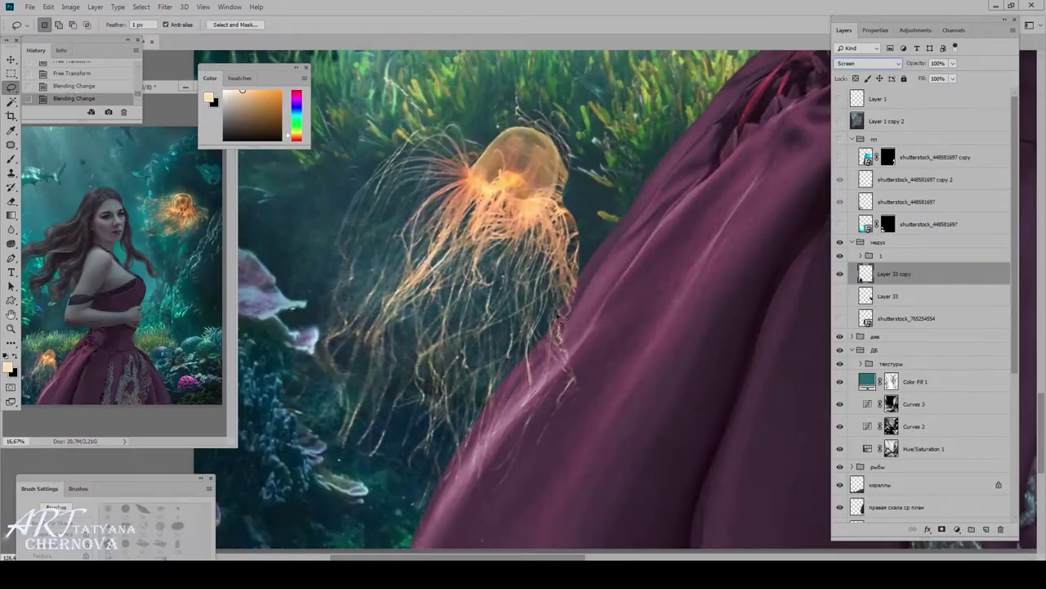
- Darken the jellyfish shadows with Curves, erase stray tentacle strands, and Gaussian-blur the small jellyfish
key("ctrl+m")
left_click_drag(693, 344, 703, 352)
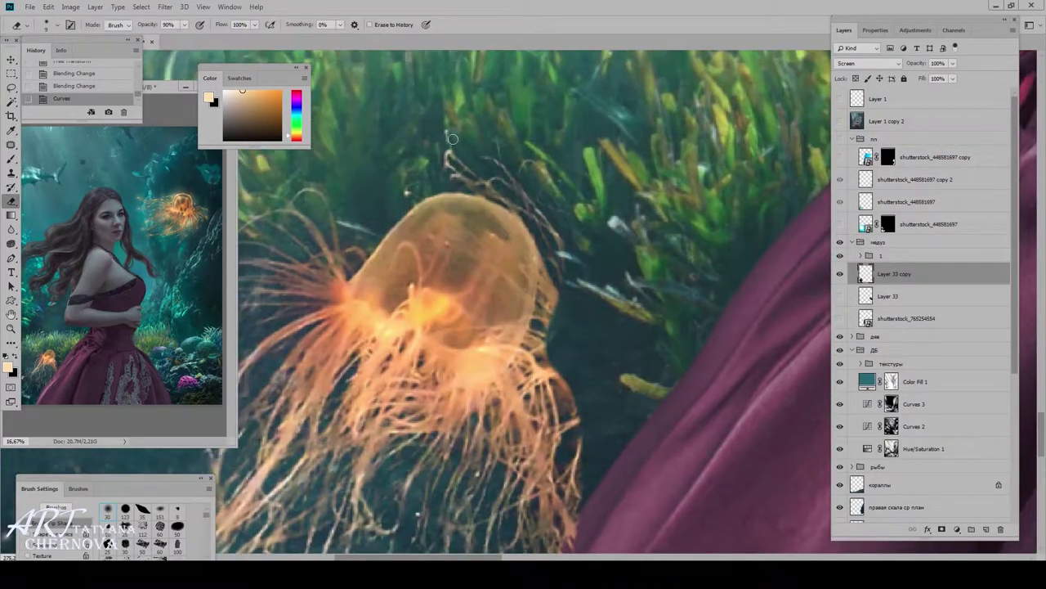
left_click_drag(452, 139, 418, 146)
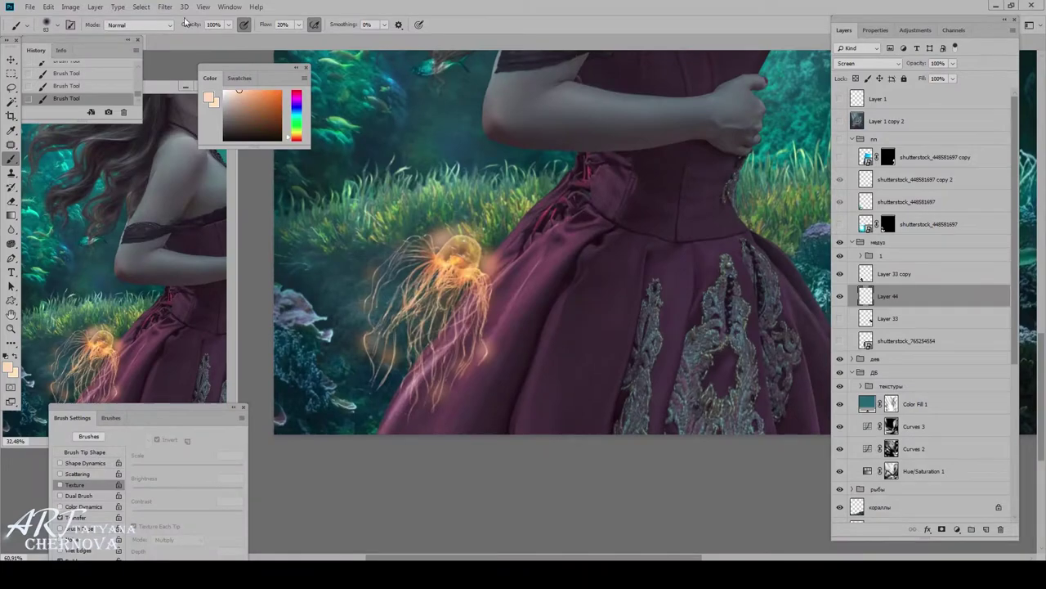
left_click(164, 6)
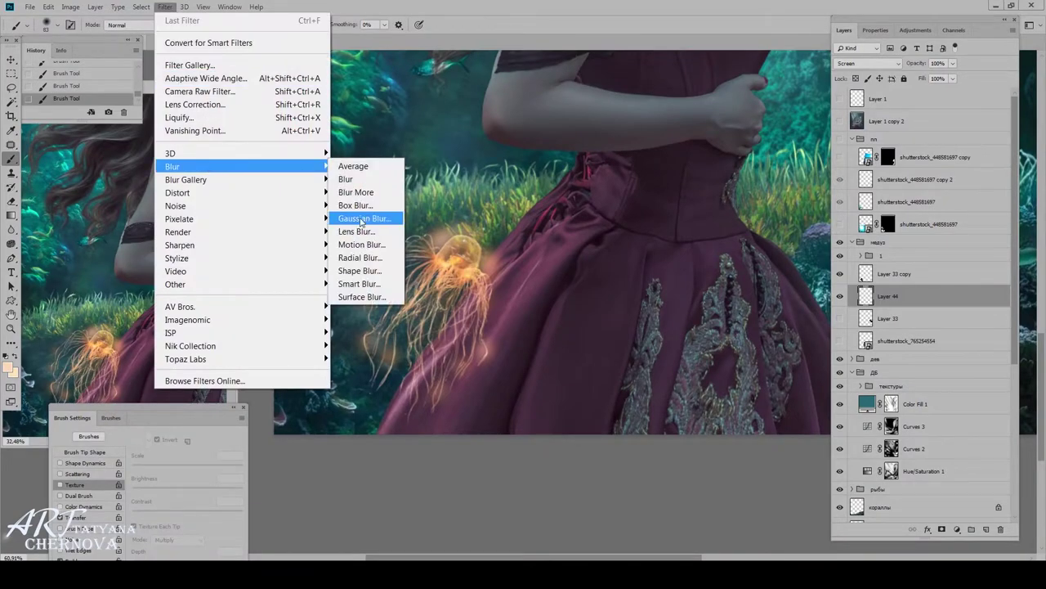
left_click(376, 215)
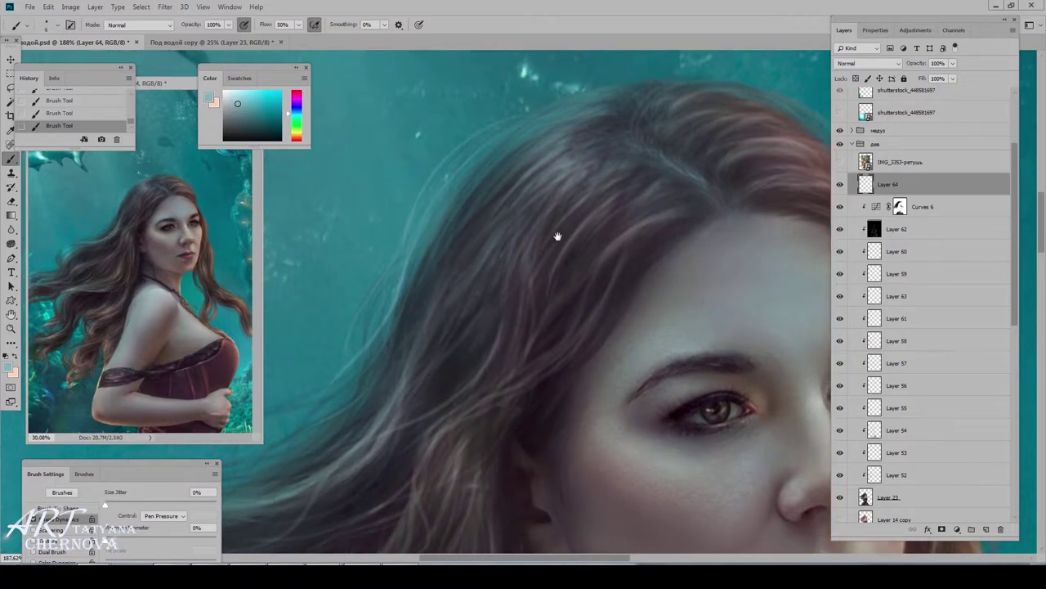
- Paint fine hair strands around the face and neck, then switch to the red-orange glow colour
left_click_drag(379, 329, 374, 375)
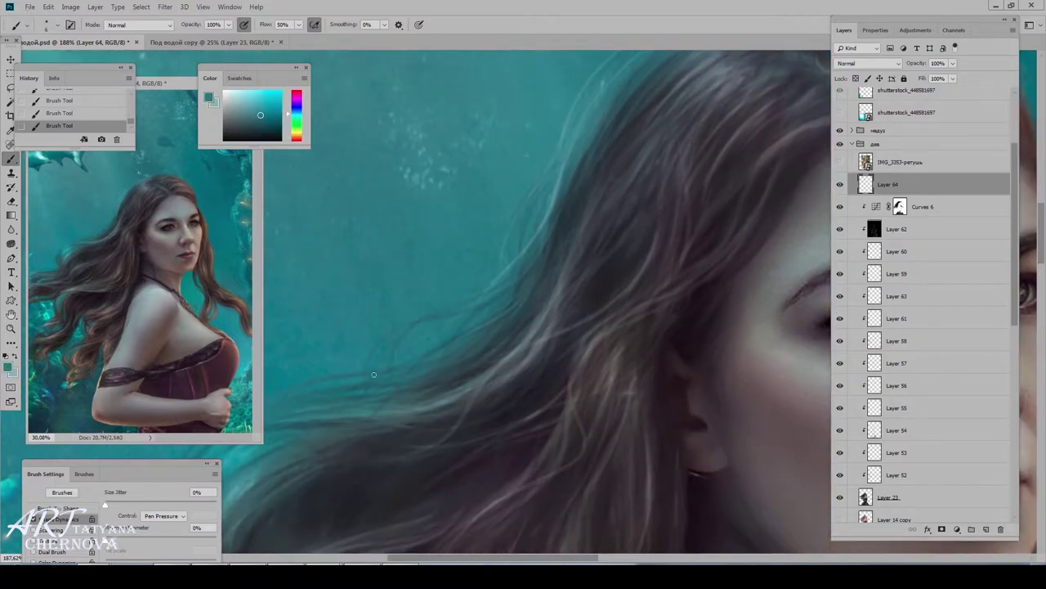
left_click_drag(514, 318, 606, 220)
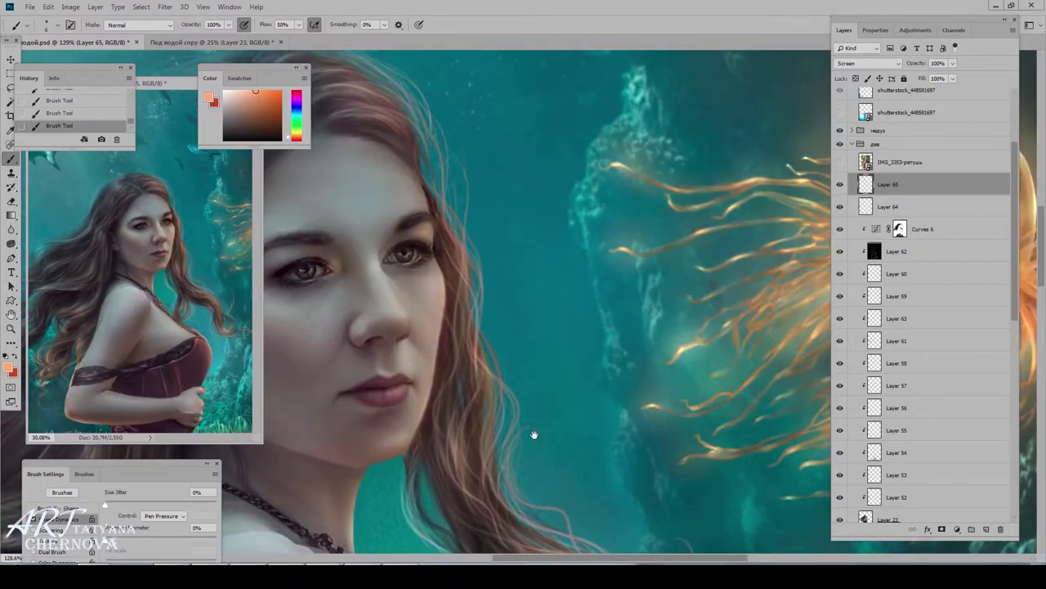
left_click_drag(534, 434, 516, 316)
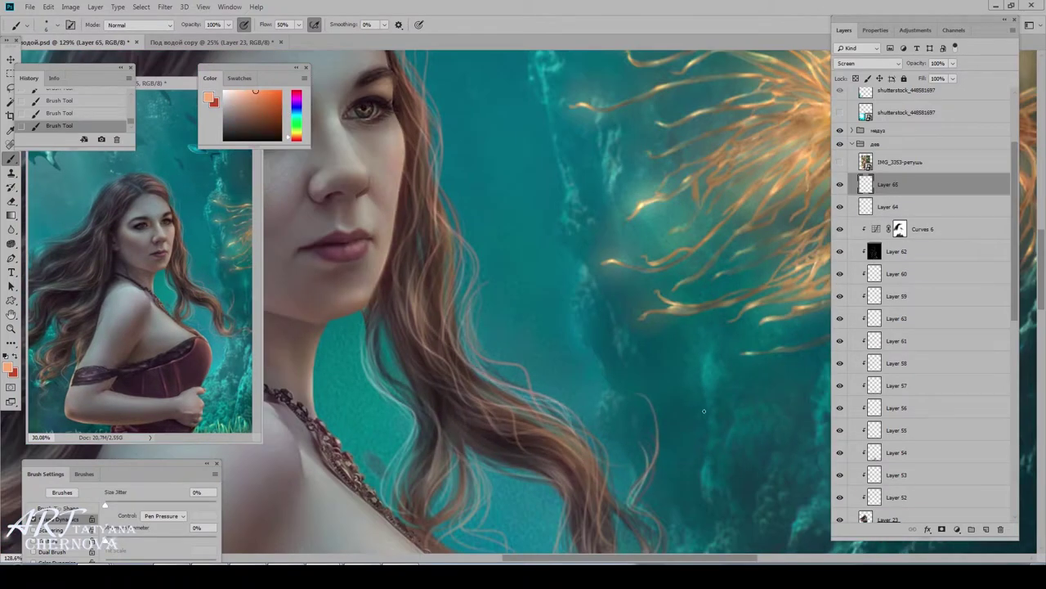
key("x")
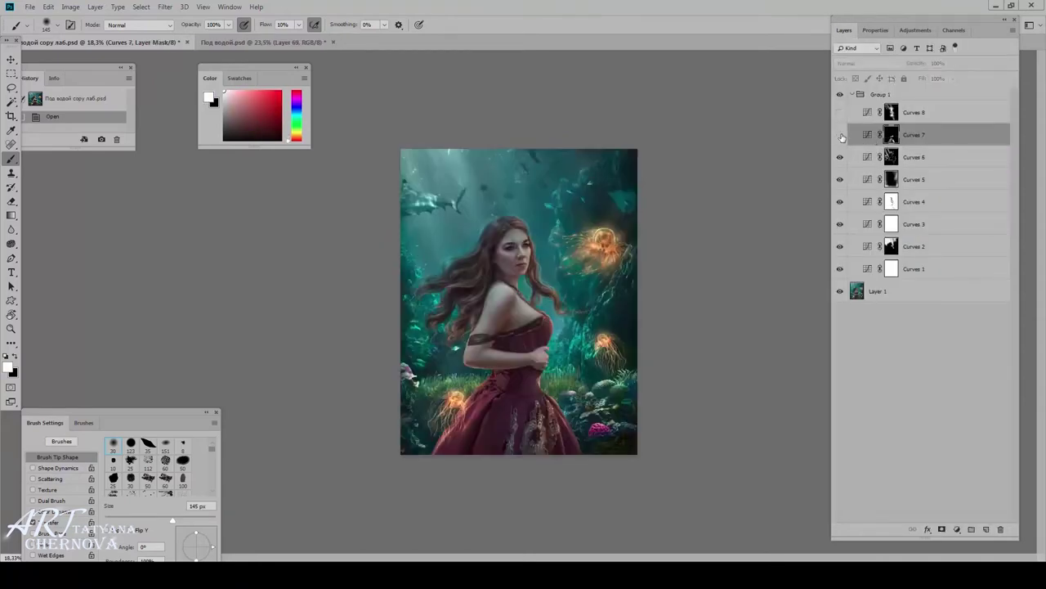
- Select the bubbles with Color Range and mask the bubble layer to that selection
left_click(840, 134)
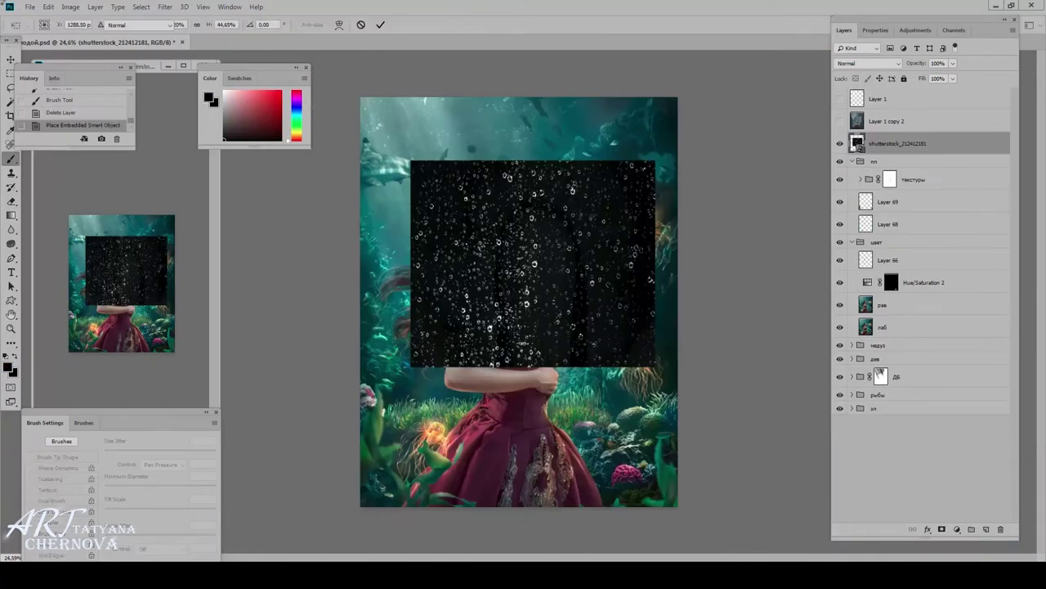
left_click(140, 7)
left_click(169, 143)
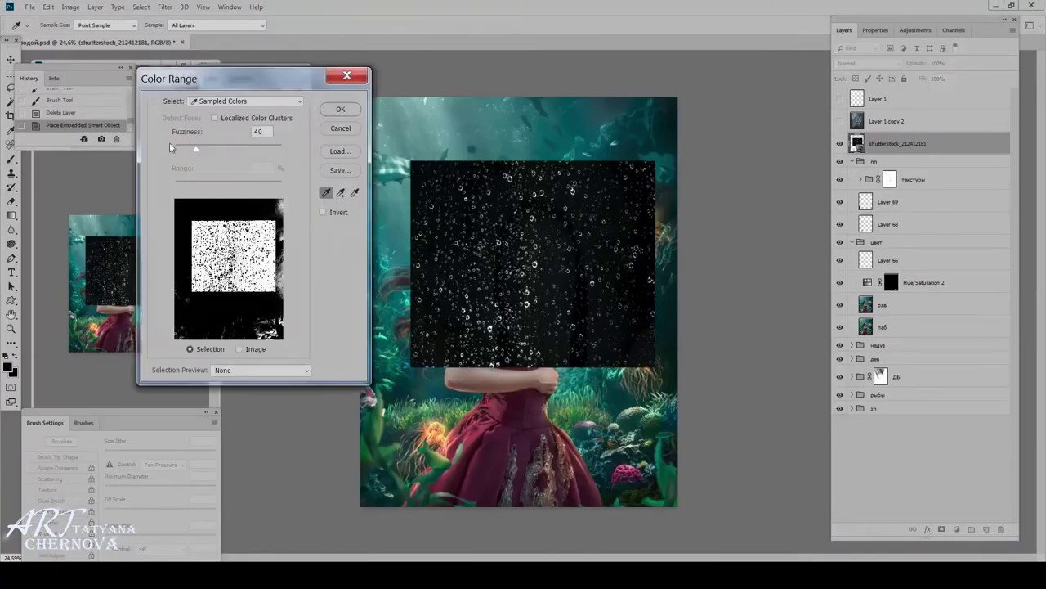
left_click(343, 109)
left_click(942, 530)
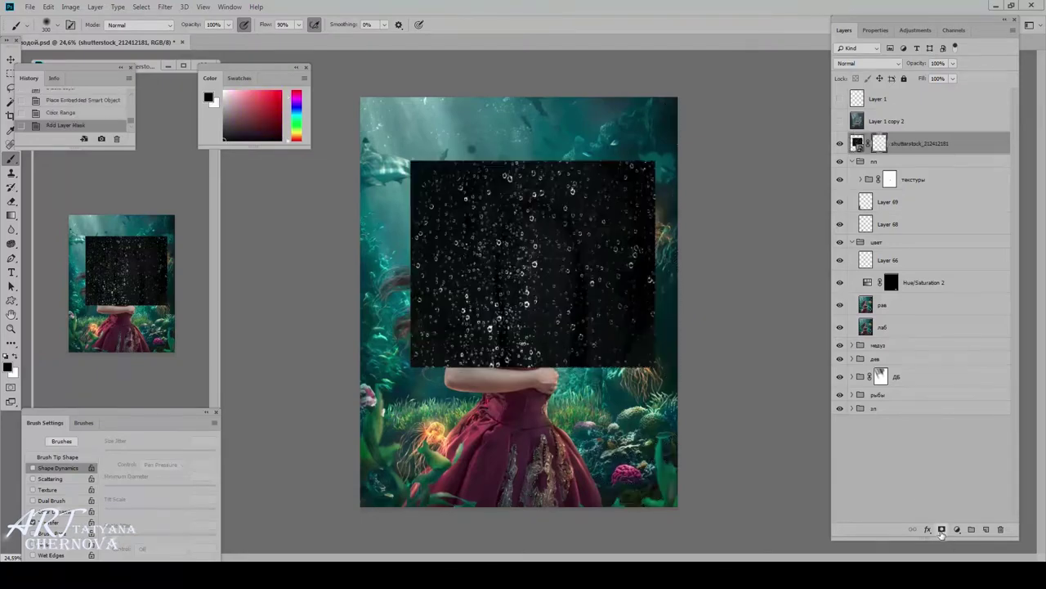
- Set the bubble layer to Screen, rasterize it, and apply its layer mask permanently
key("shift+alt+s")
right_click(879, 144)
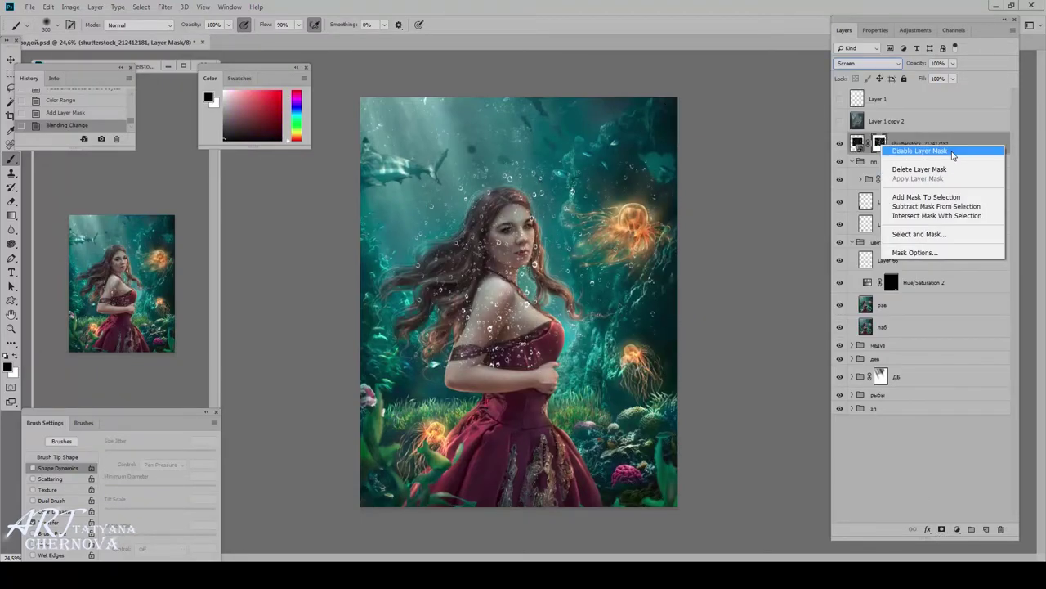
left_click(899, 272)
right_click(879, 144)
left_click(915, 176)
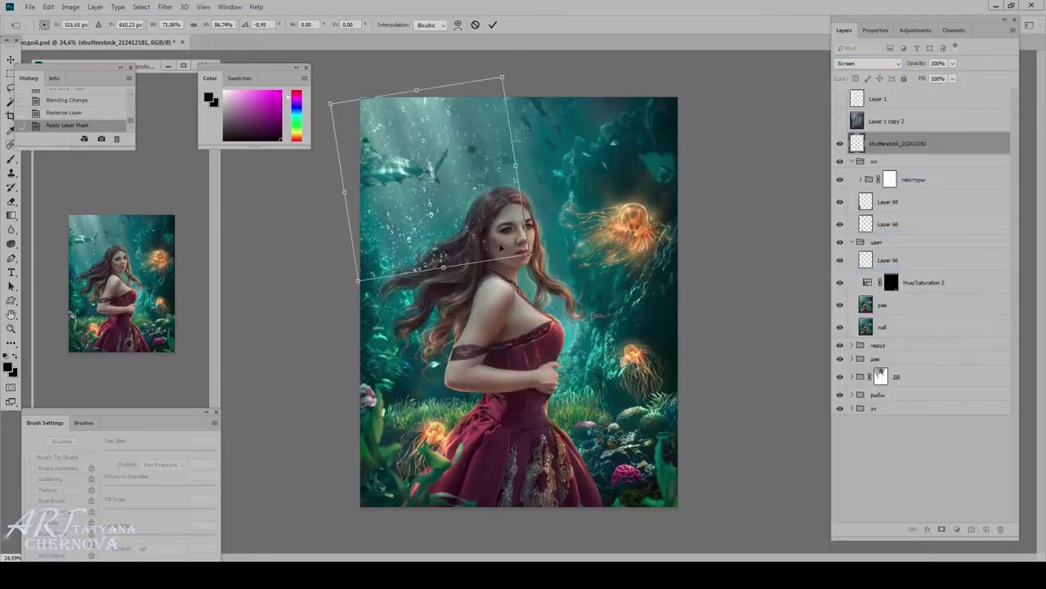